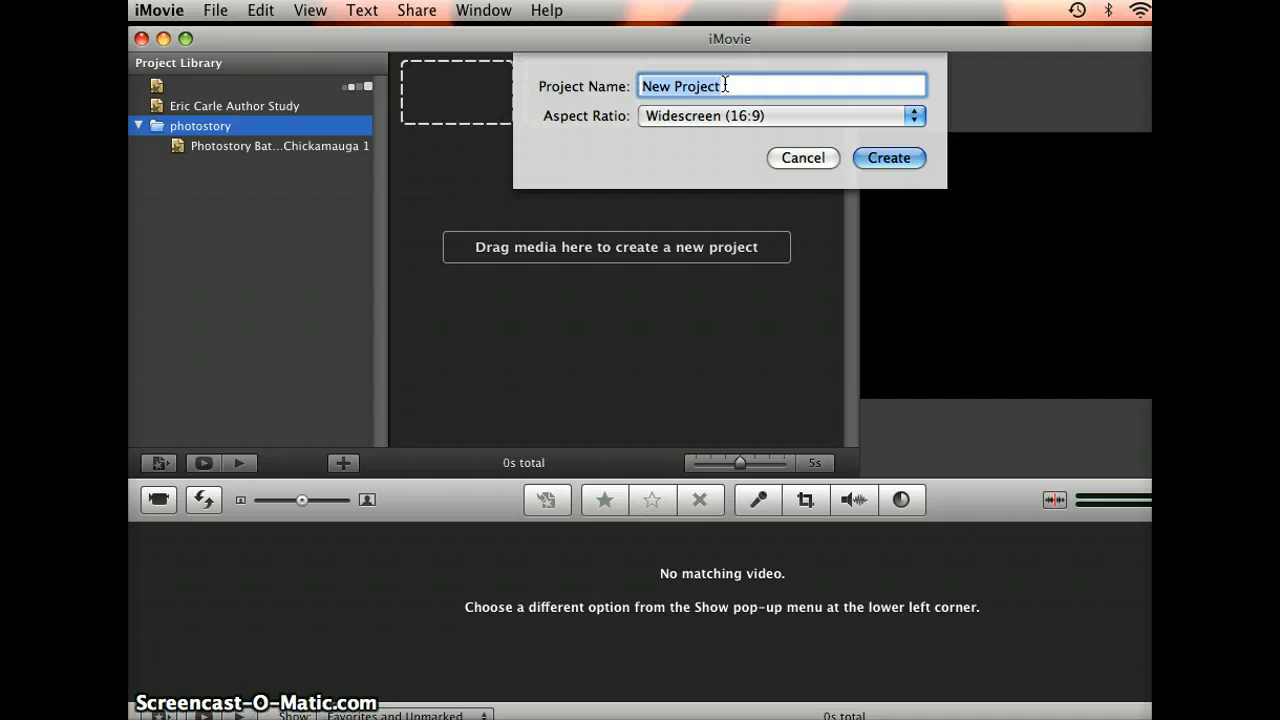
Step: Name the new widescreen (16:9) project "family" and create it
click(726, 86)
key(BackSpace)
key(BackSpace)
key(BackSpace)
key(BackSpace)
key(BackSpace)
key(BackSpace)
key(BackSpace)
key(BackSpace)
key(BackSpace)
key(BackSpace)
key(BackSpace)
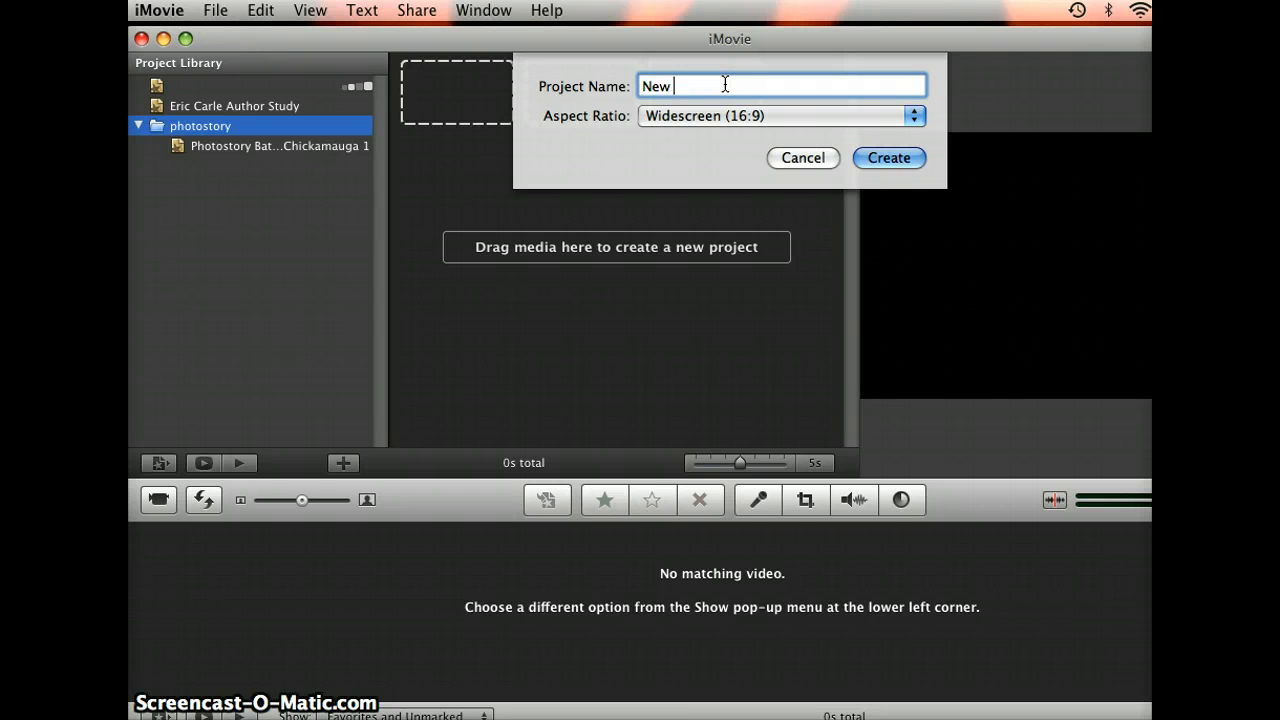
text(family)
click(876, 160)
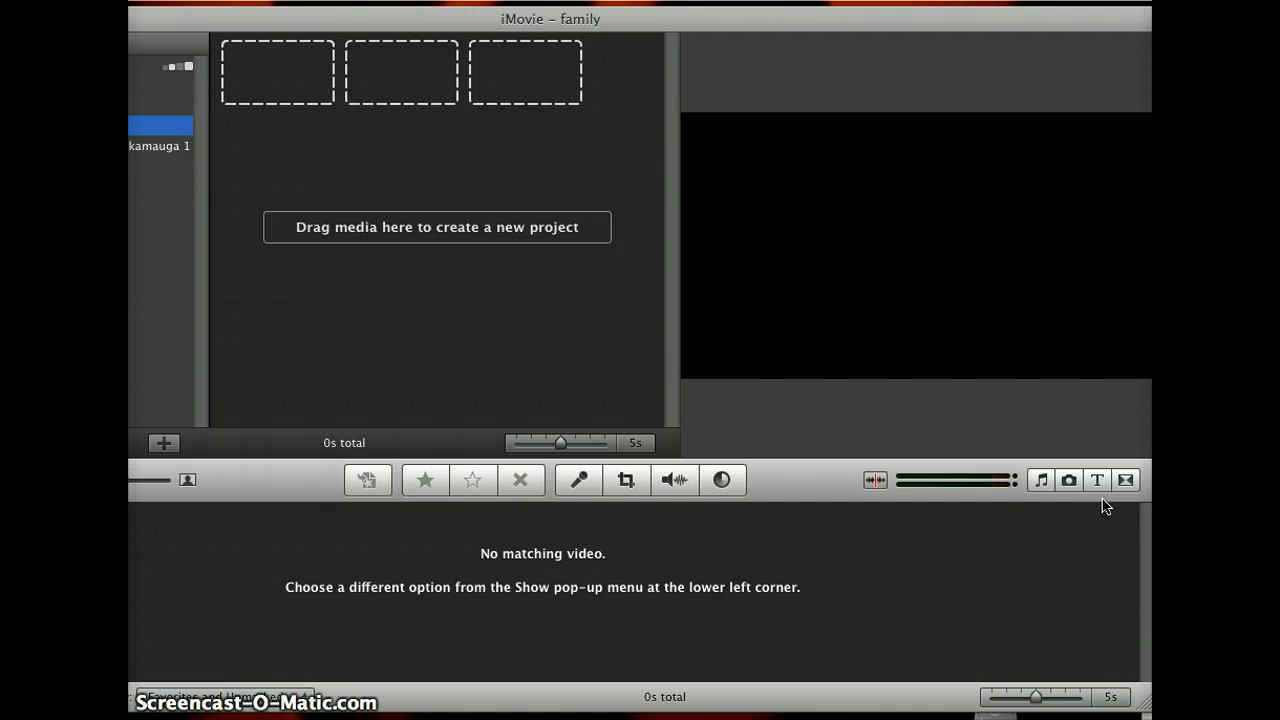
Step: Add a Centered title to the start of the project, reading "Family" with "by" and the author's name on the second line
click(1099, 482)
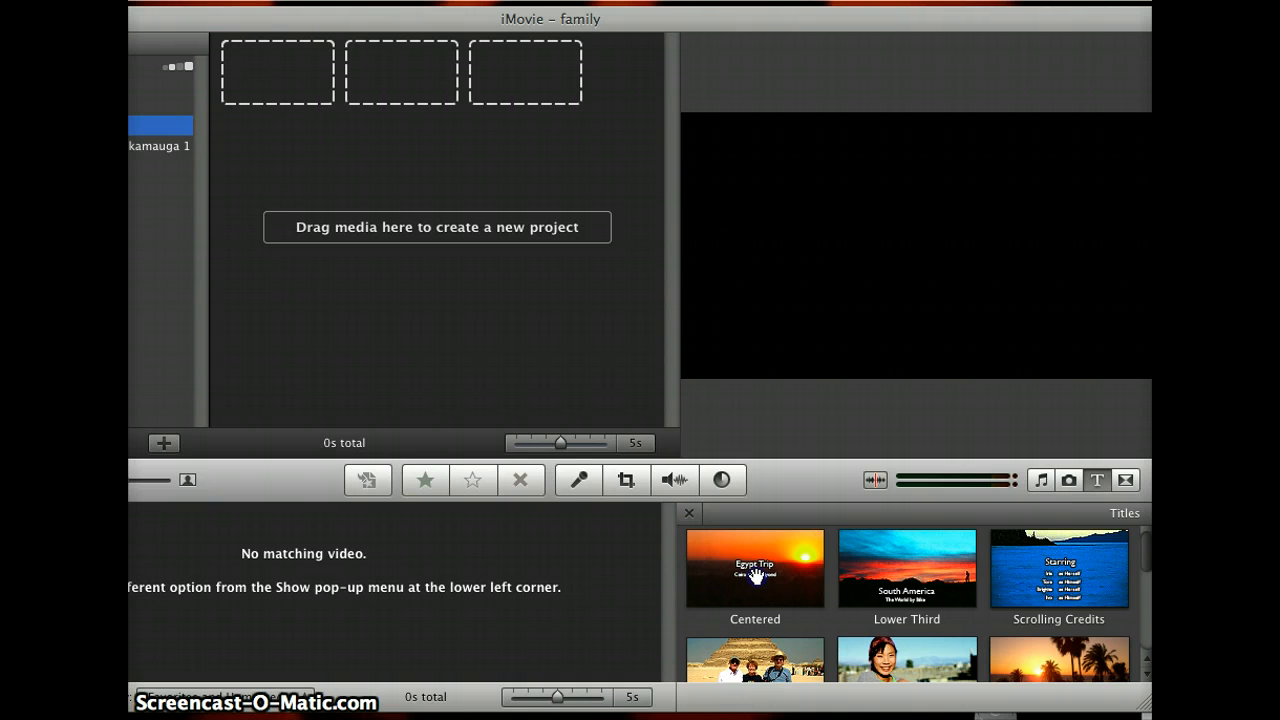
drag(756, 578, 289, 92)
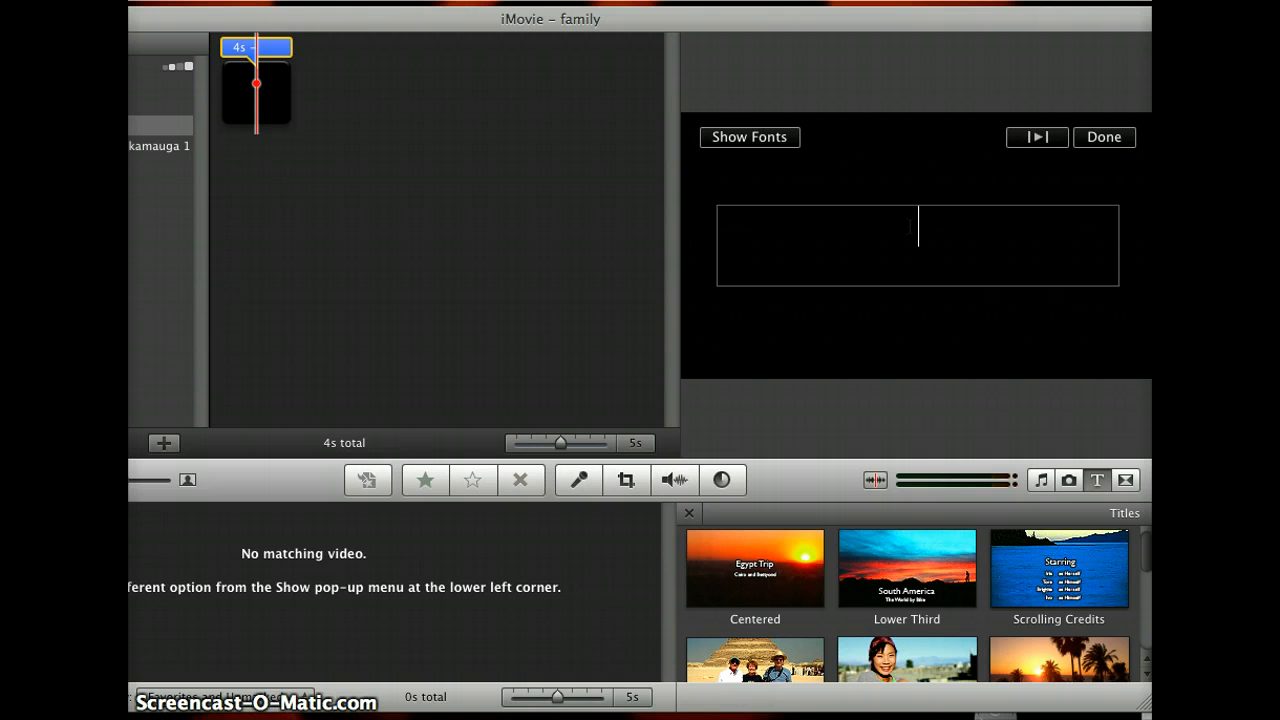
text(Family)
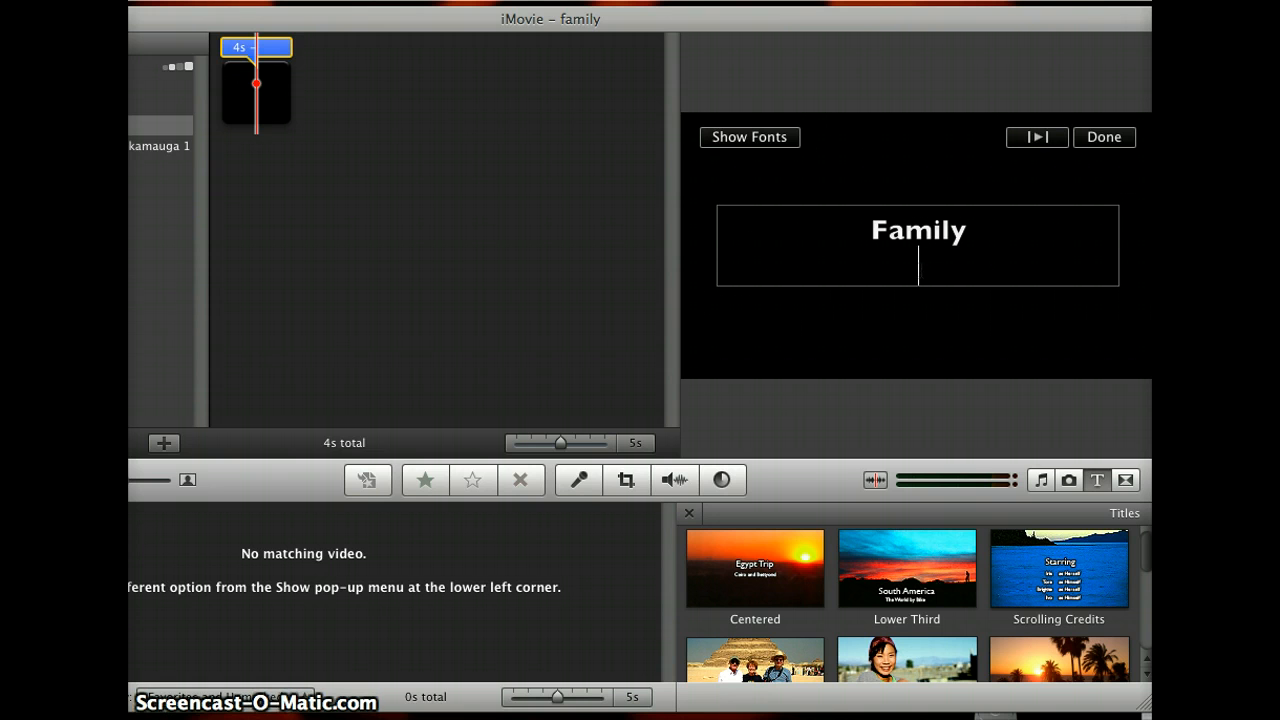
text(by)
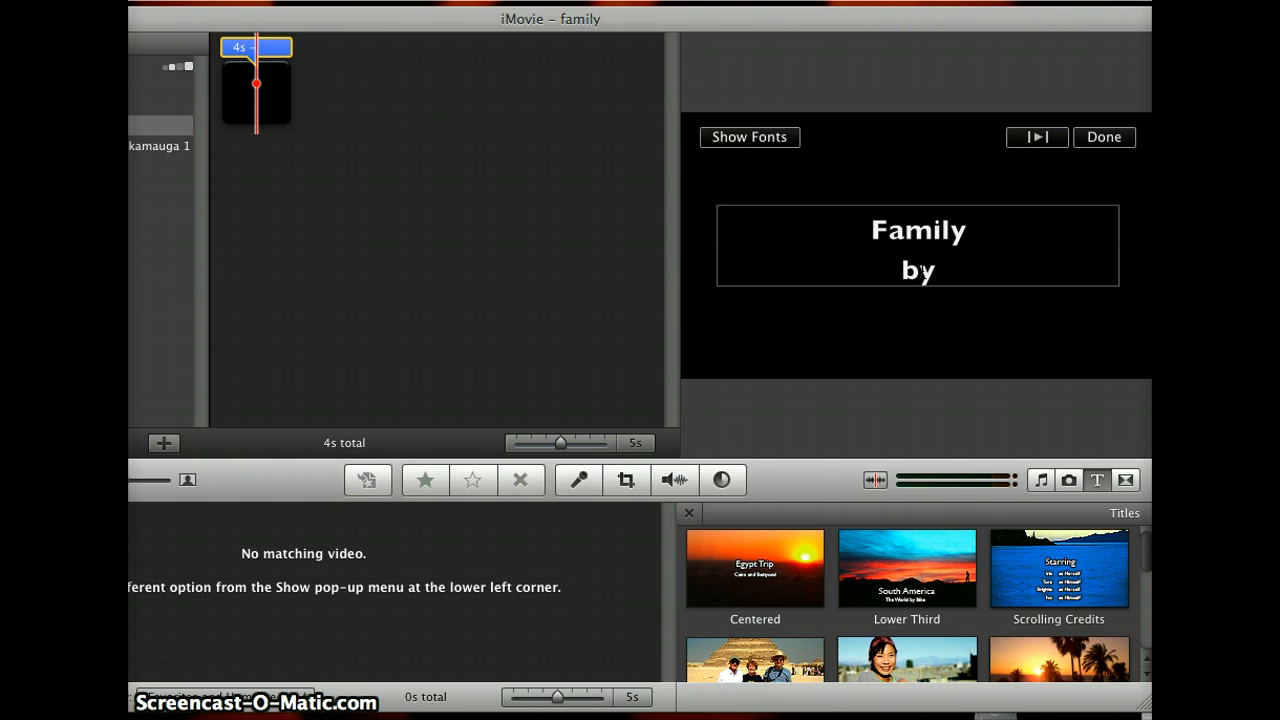
text( Mrs. H)
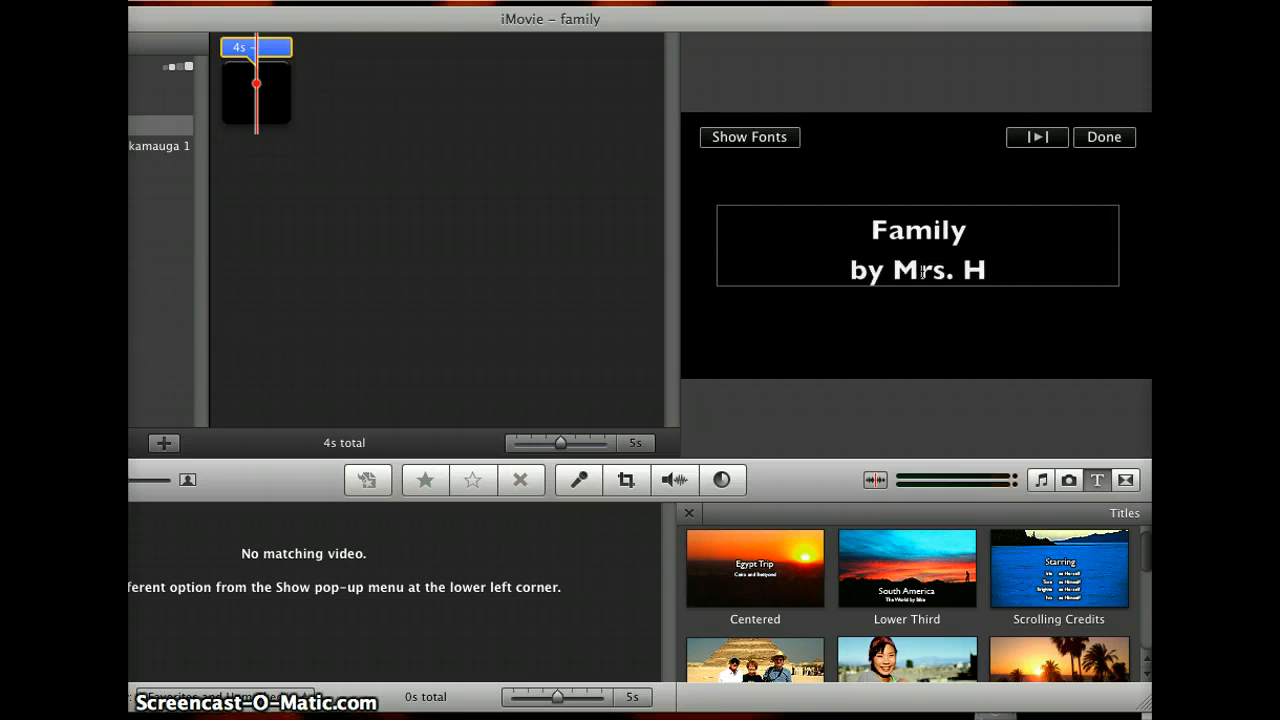
text(arris)
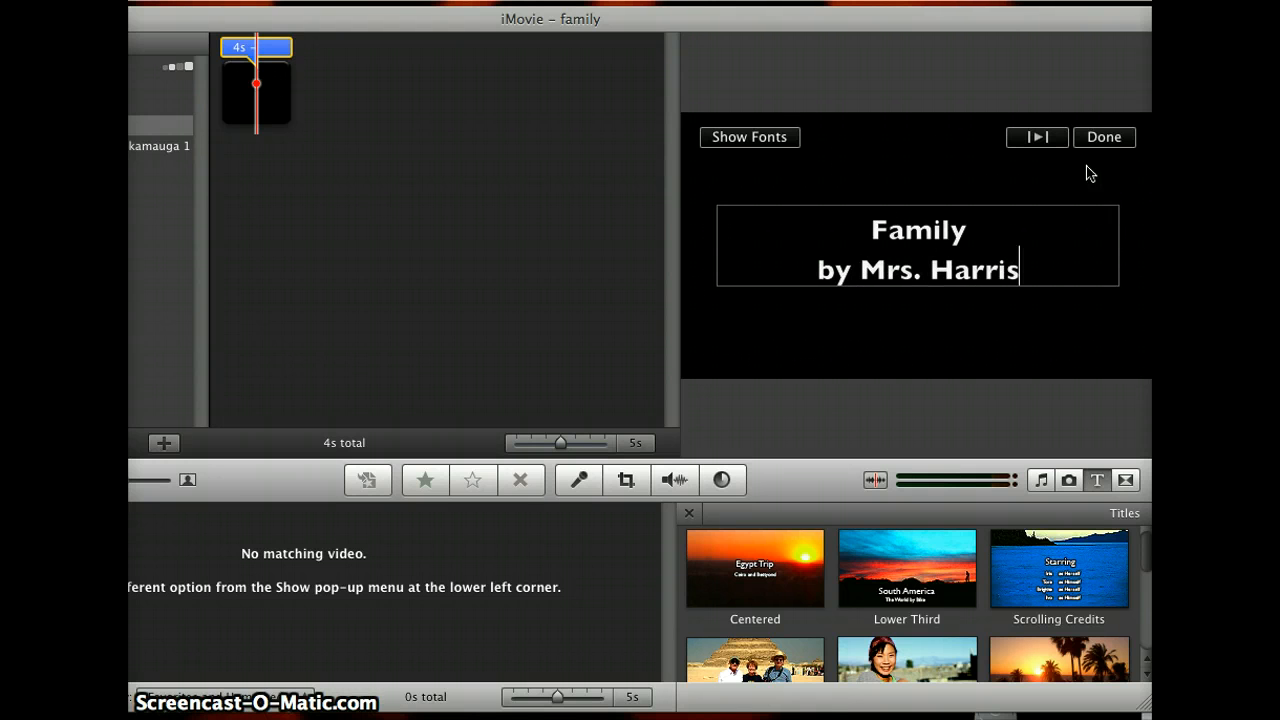
click(1104, 142)
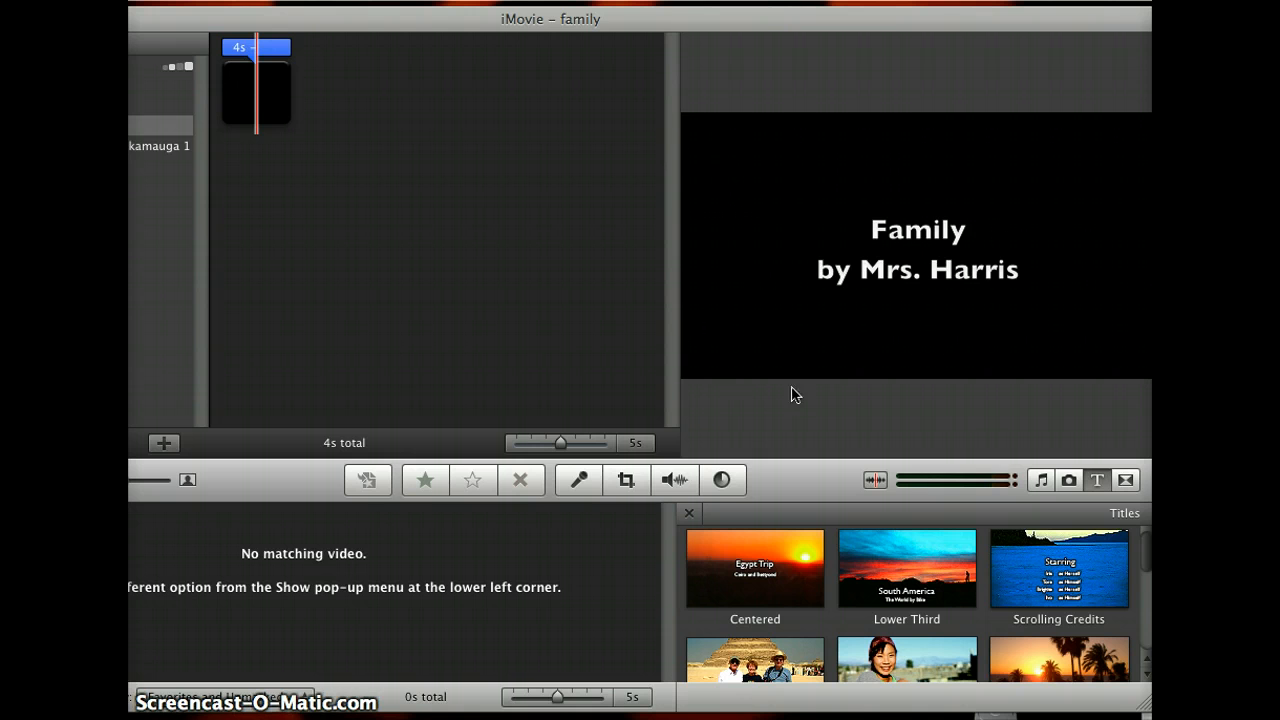
Step: Add photos from the iPhoto library to the project after the title clip
click(1068, 481)
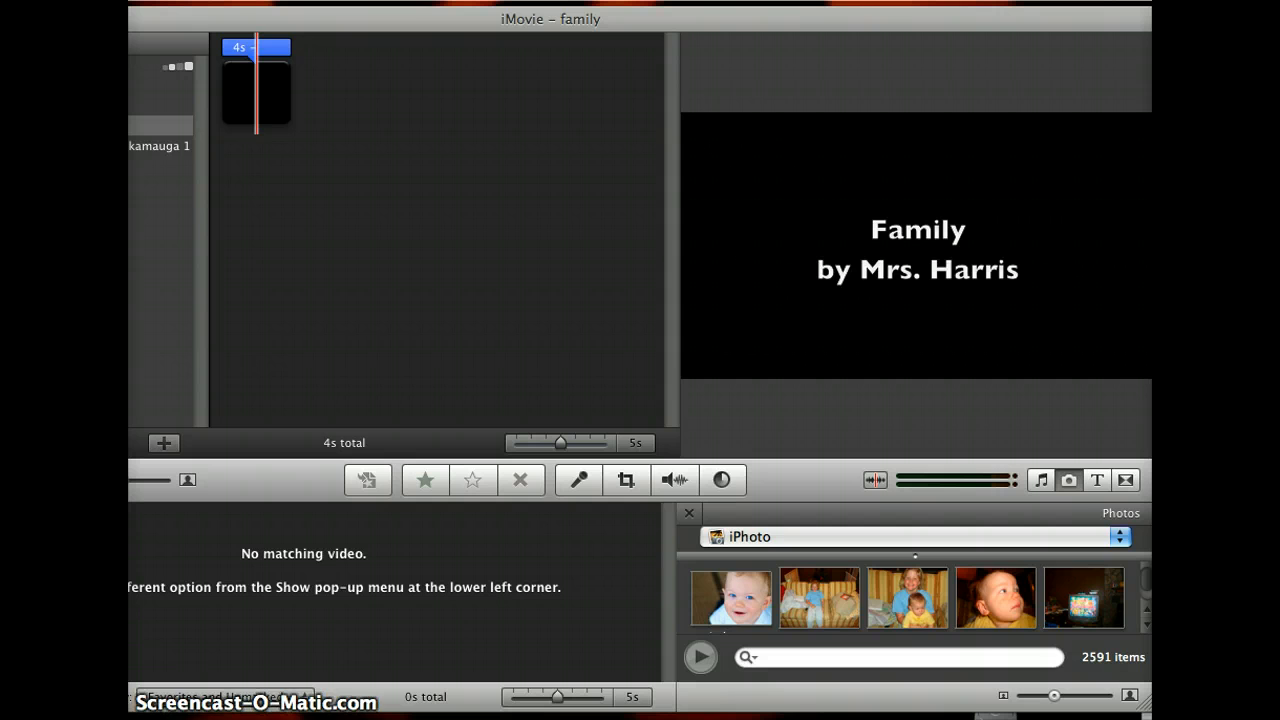
scroll(988, 593, down, 3)
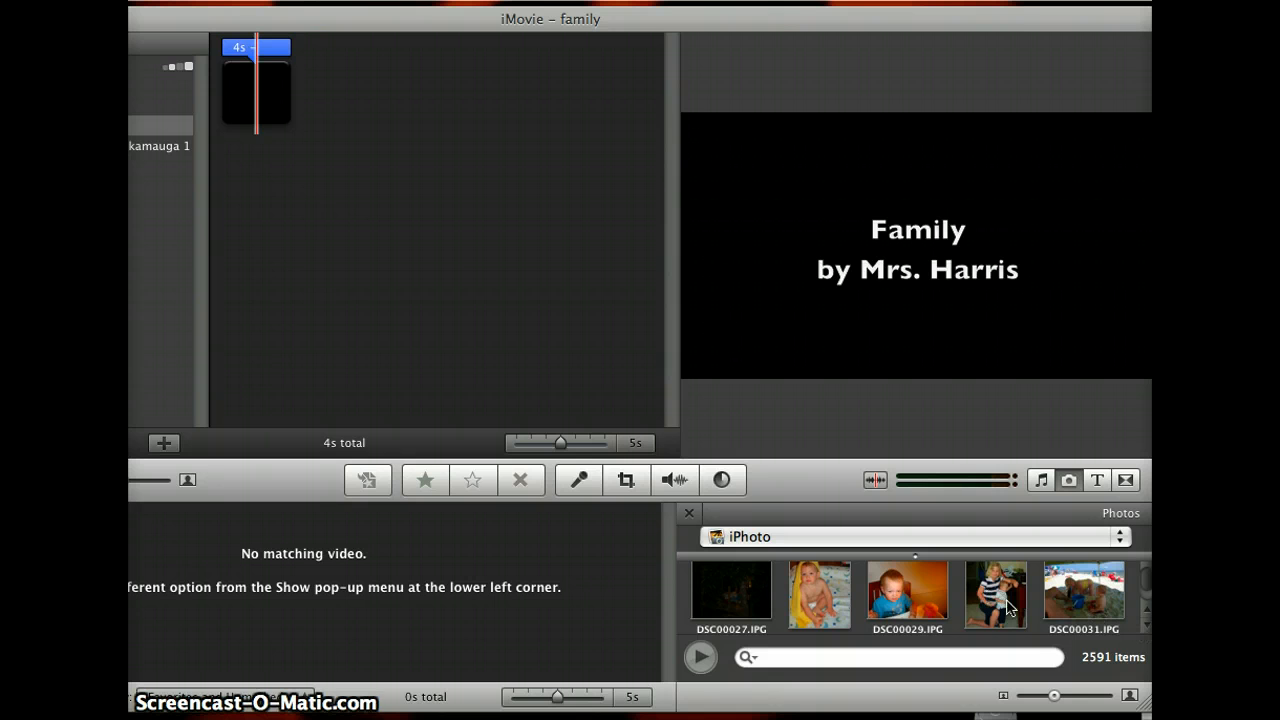
drag(1009, 607, 332, 118)
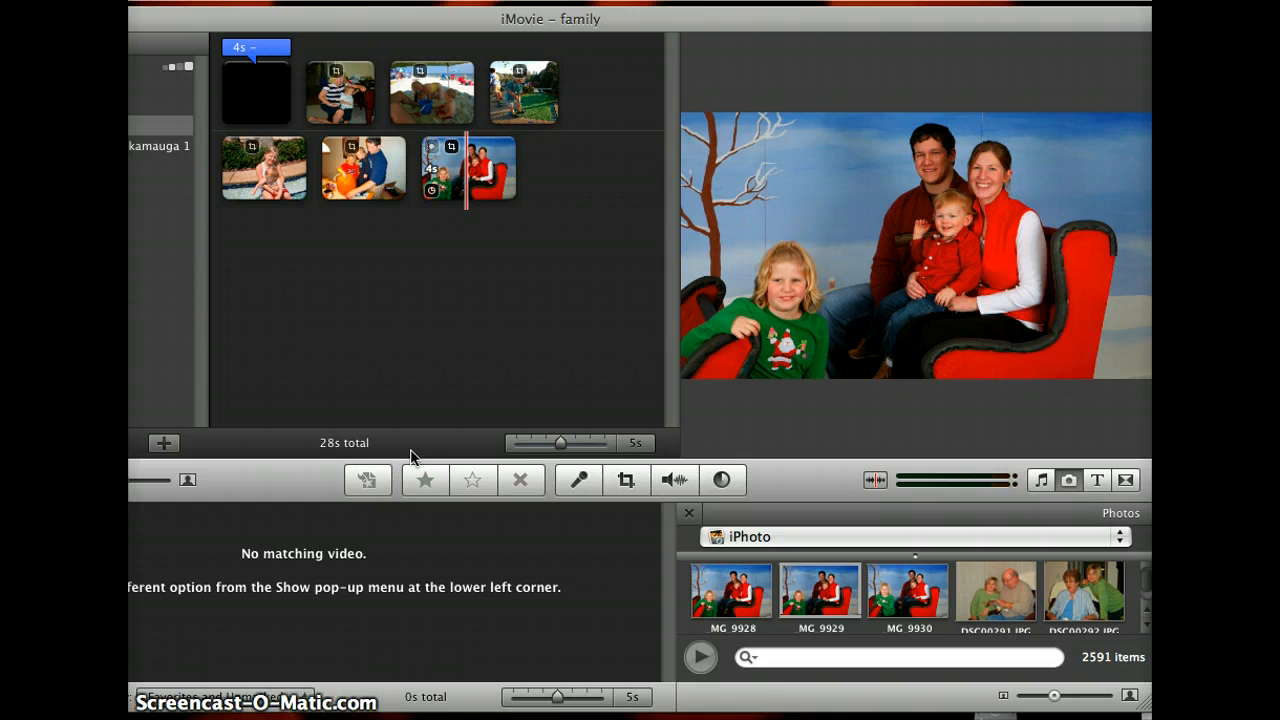
Step: Delete the beach photo from the project
click(435, 109)
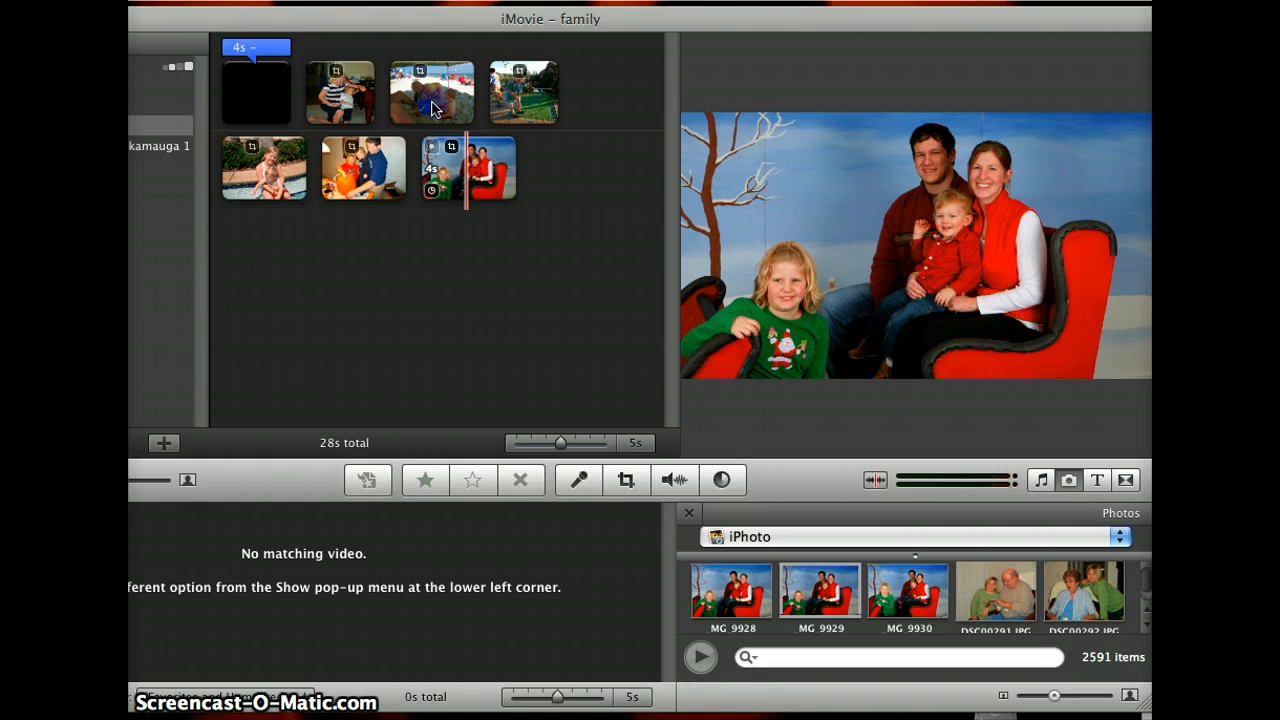
click(433, 109)
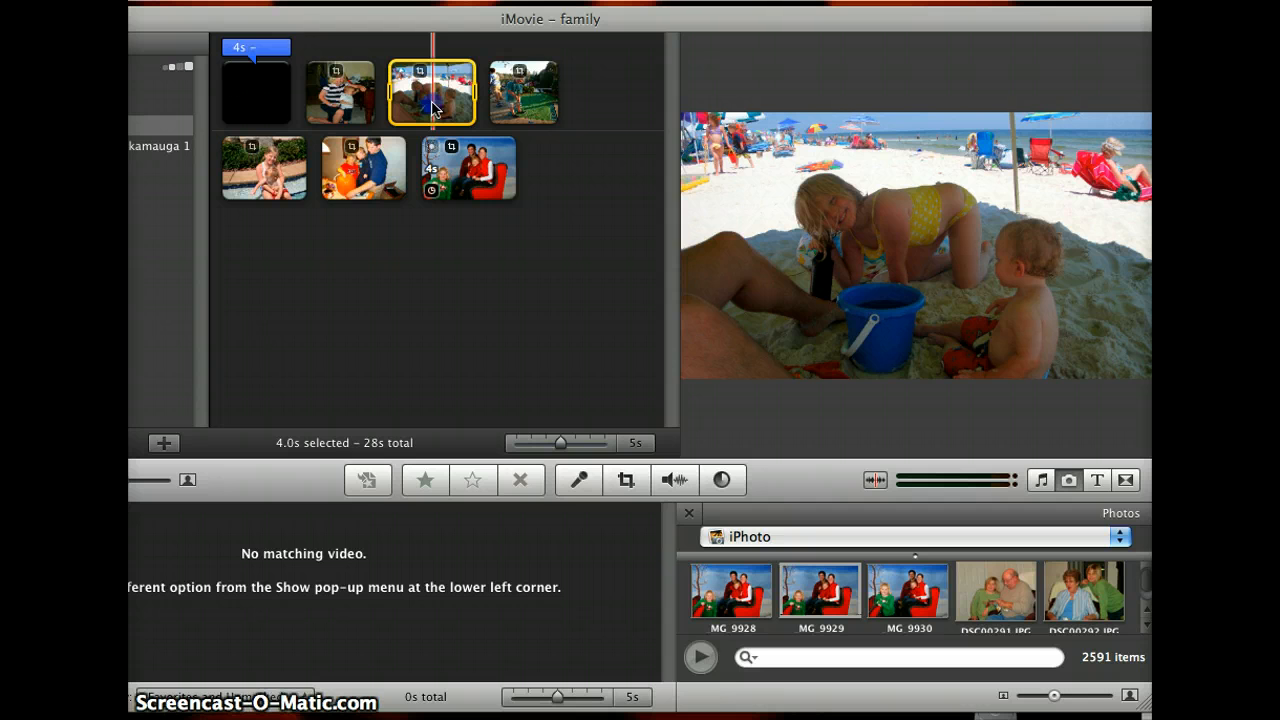
key(Delete)
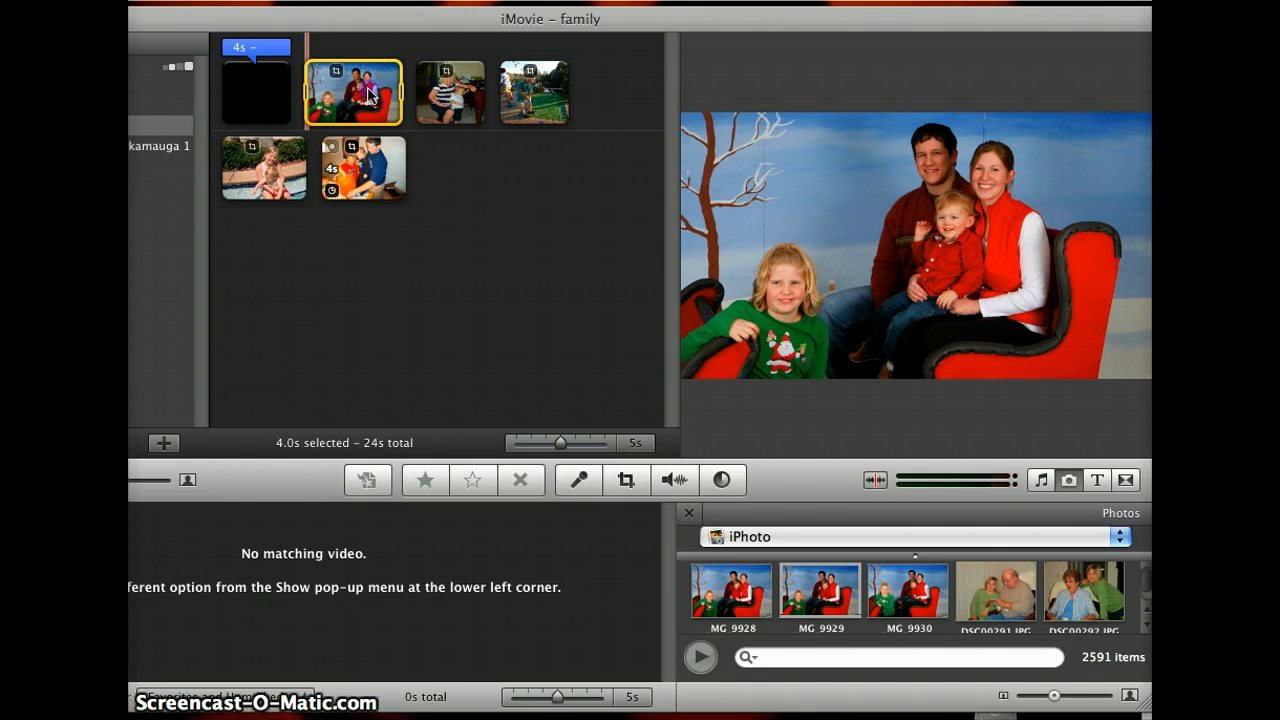
Step: Reorder the photos, placing the family portrait before the pumpkin photo and the striped-shirt photo after the mini-golf photo
drag(357, 92, 322, 178)
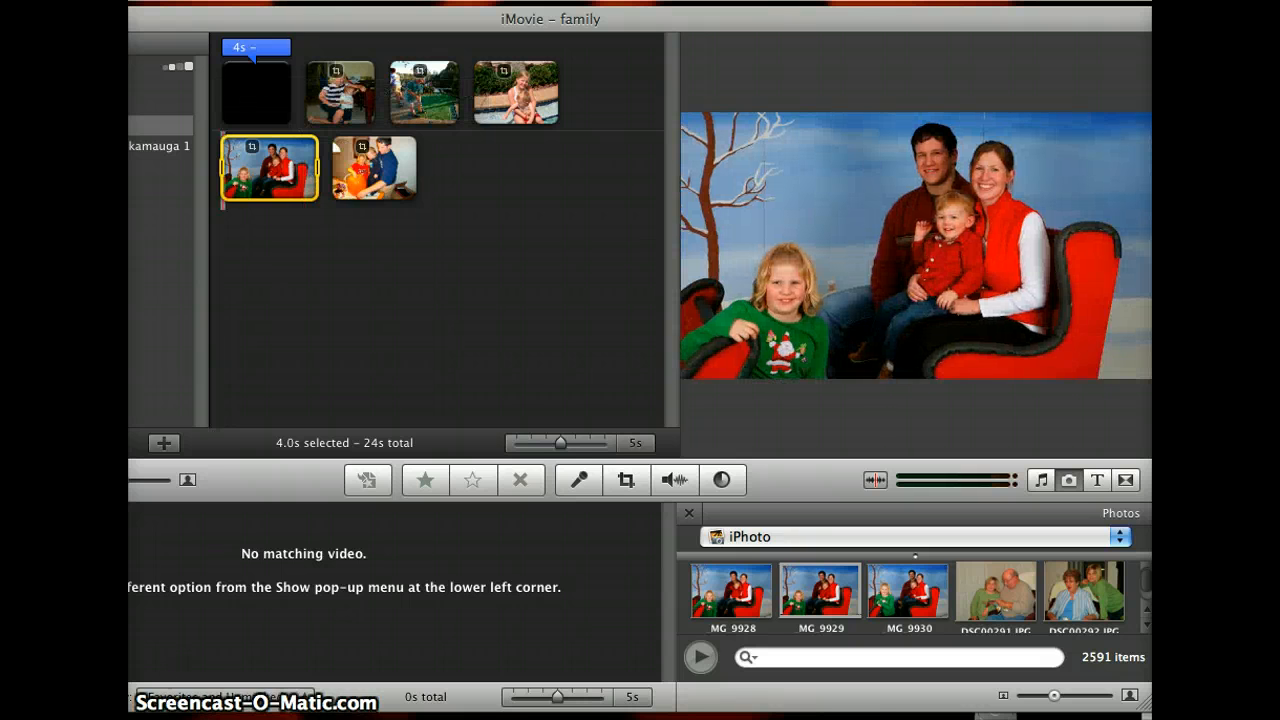
click(344, 105)
drag(344, 105, 463, 100)
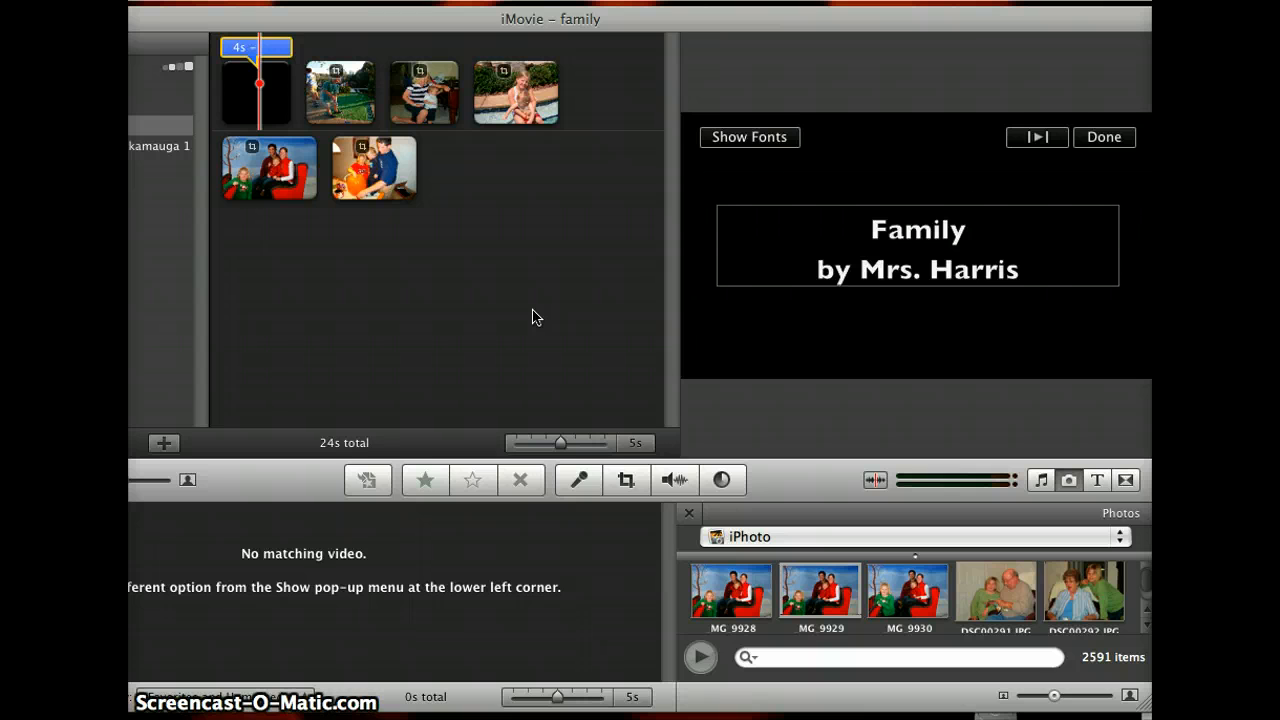
Step: Set up voiceover recording with an input volume of 65% and Voice Enhancement on
click(579, 481)
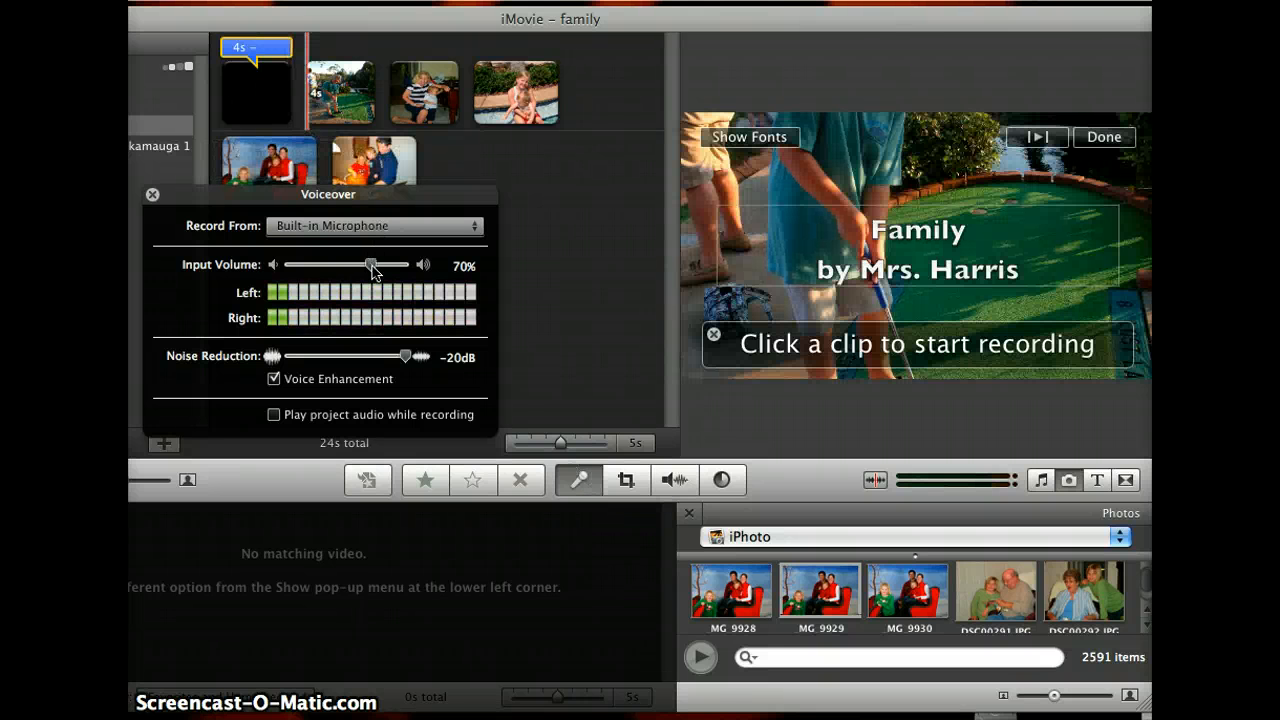
mouse_move(370, 262)
mouse_down()
mouse_move(349, 268)
mouse_move(366, 269)
mouse_up()
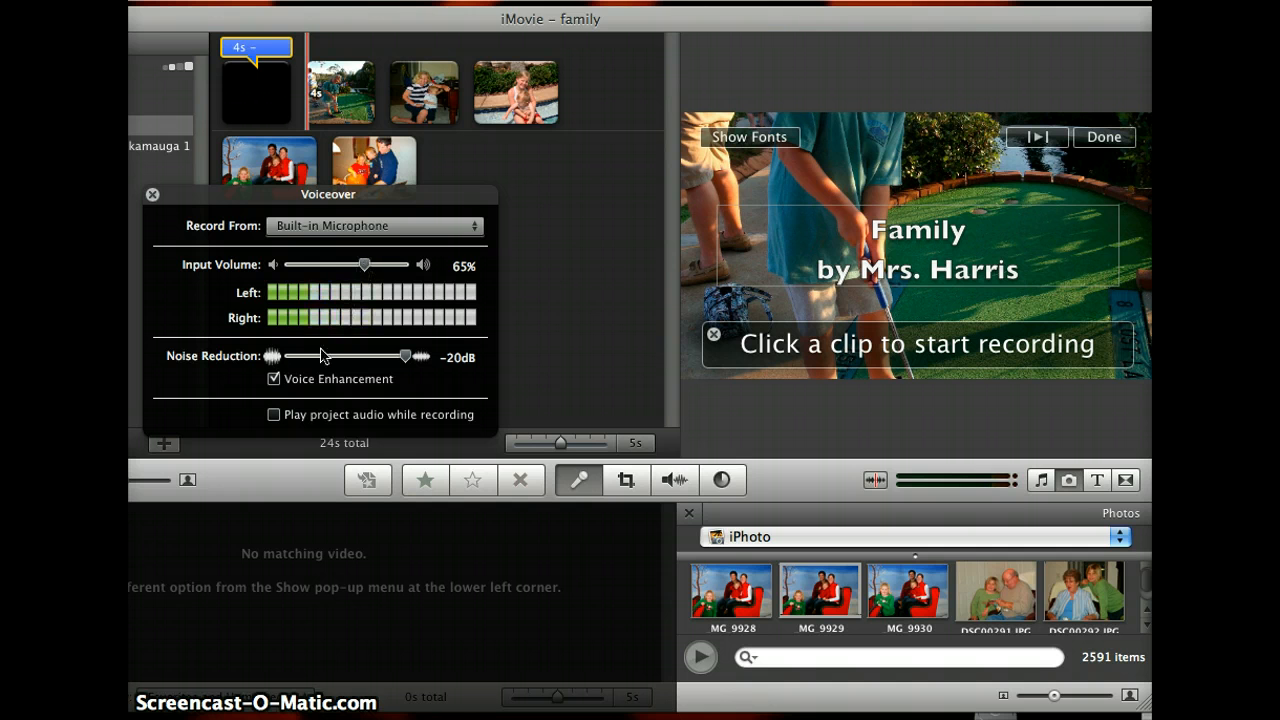
click(274, 379)
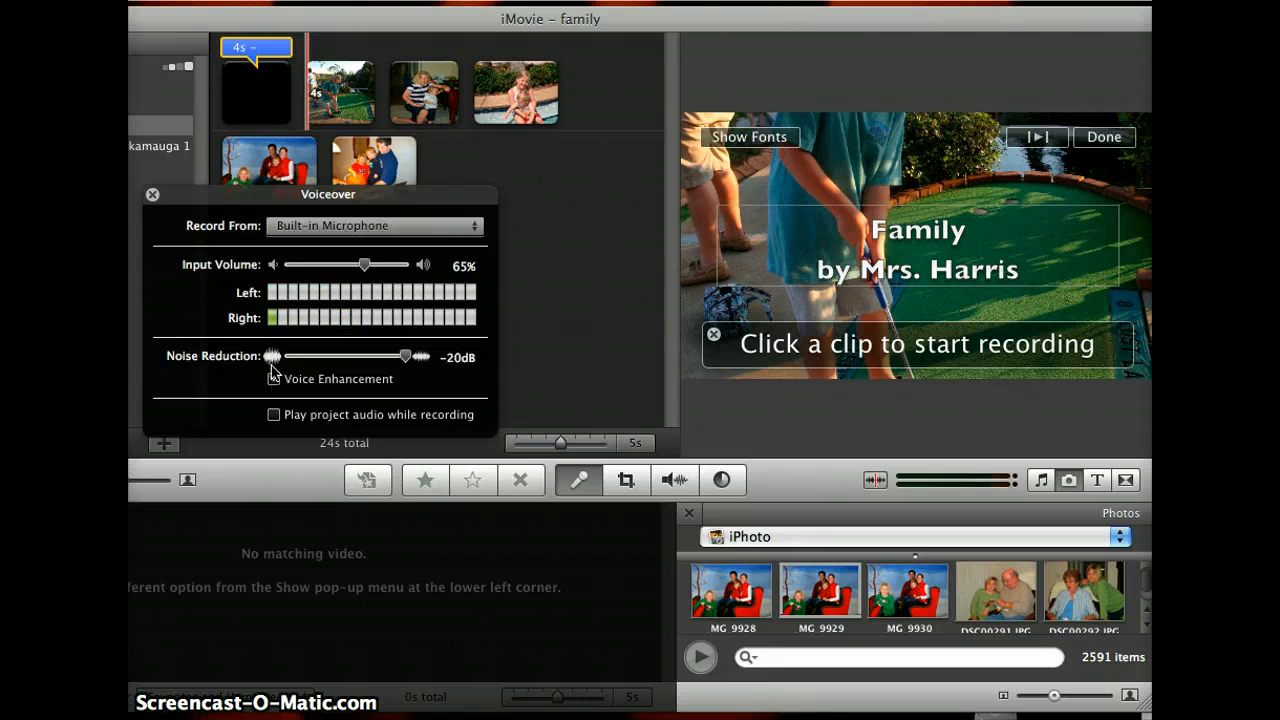
click(273, 377)
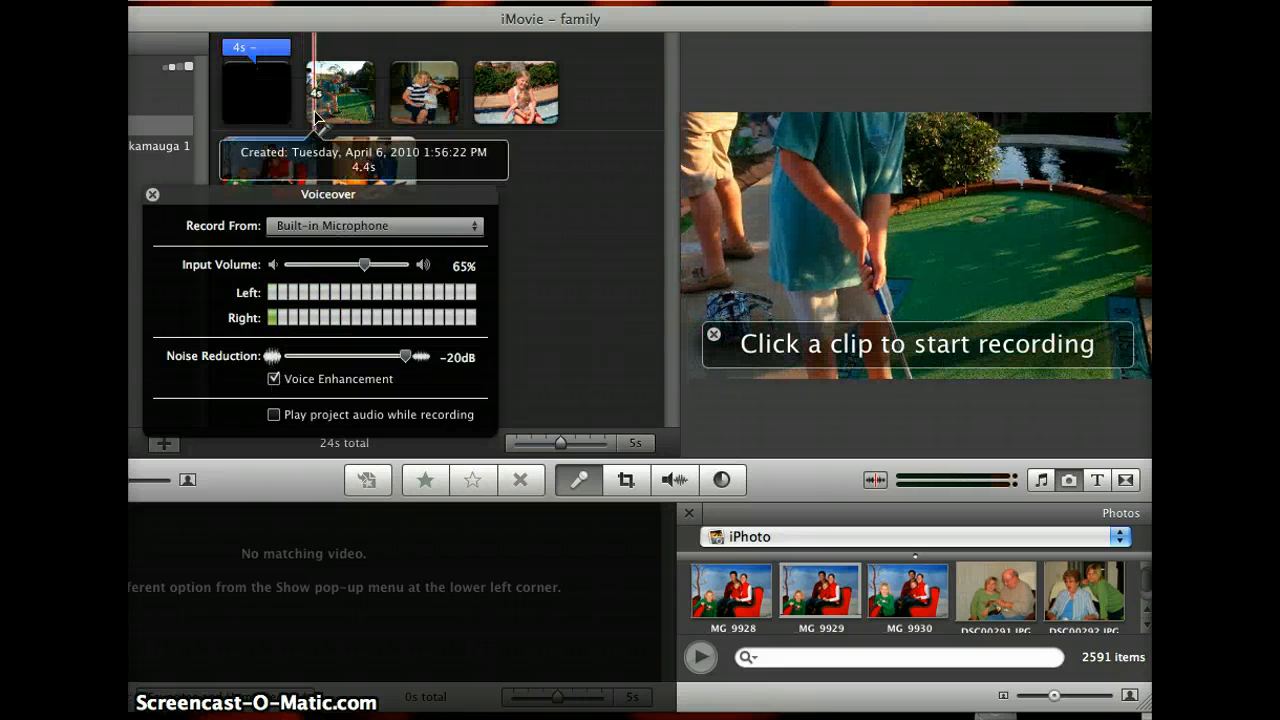
Step: Record a short voiceover starting at the mini-golf photo
click(315, 118)
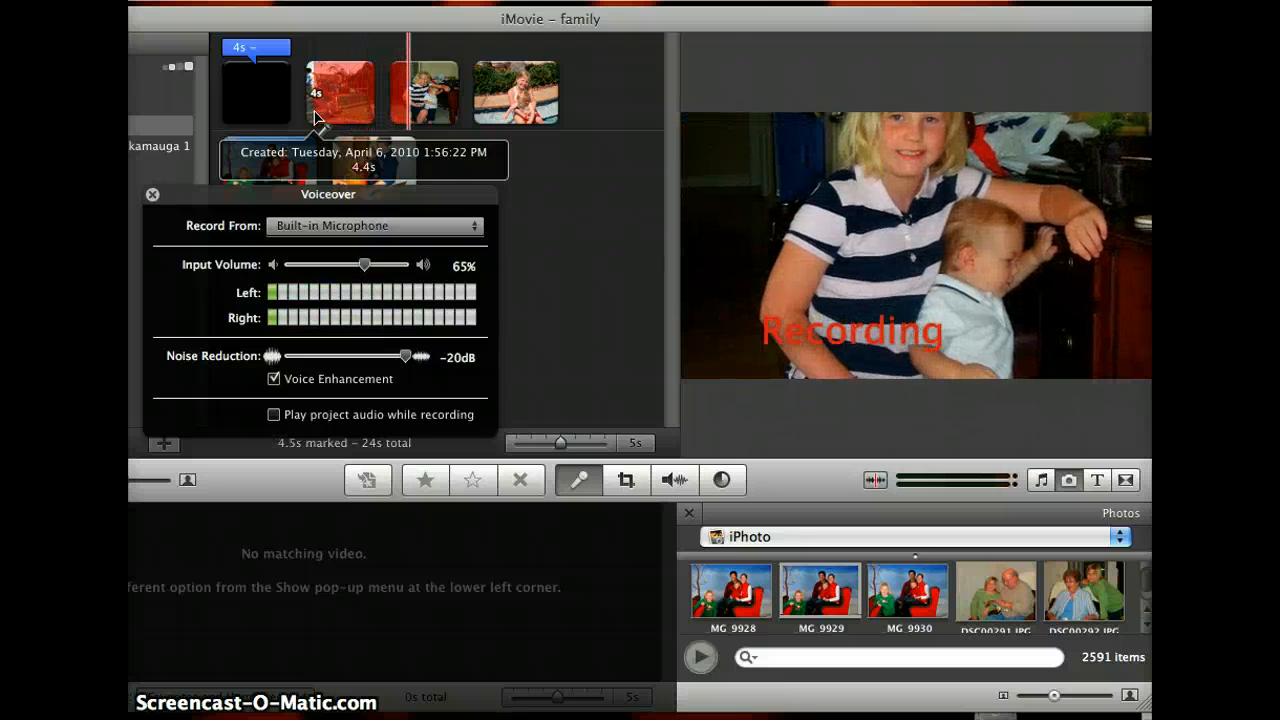
click(314, 118)
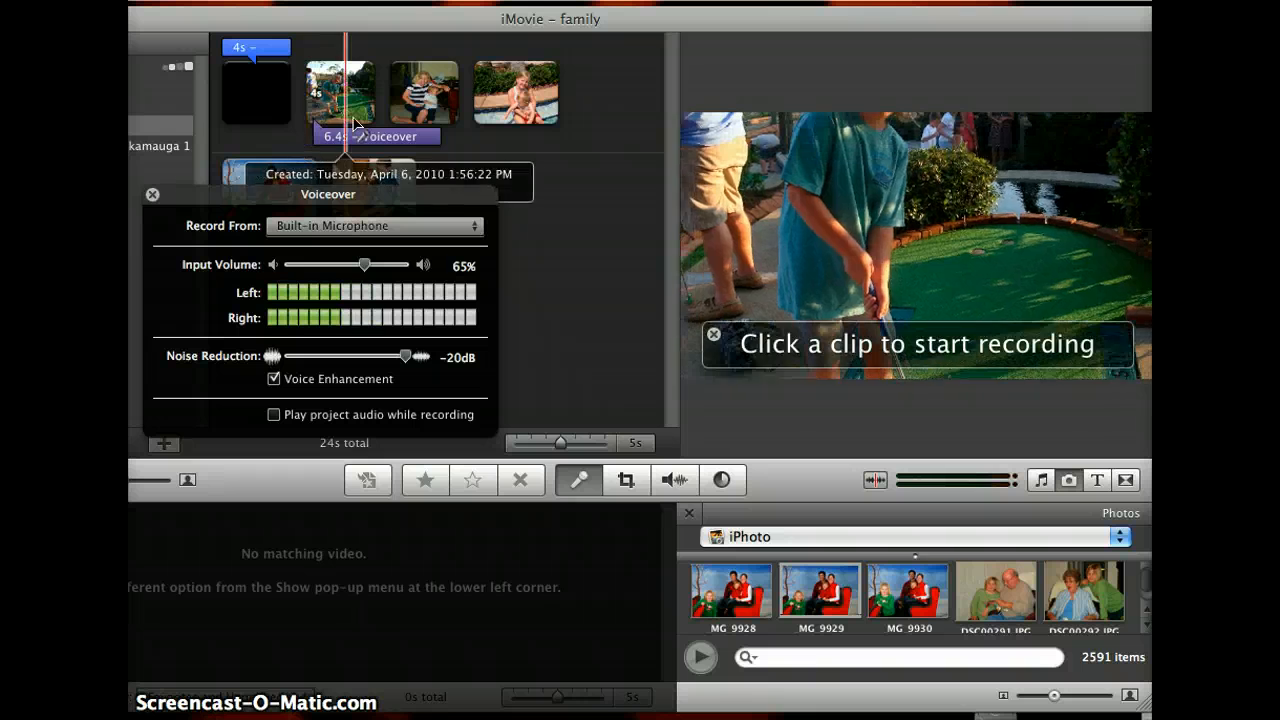
Step: Delete the voiceover clip beneath the photos and close the voiceover settings
click(357, 137)
key(Delete)
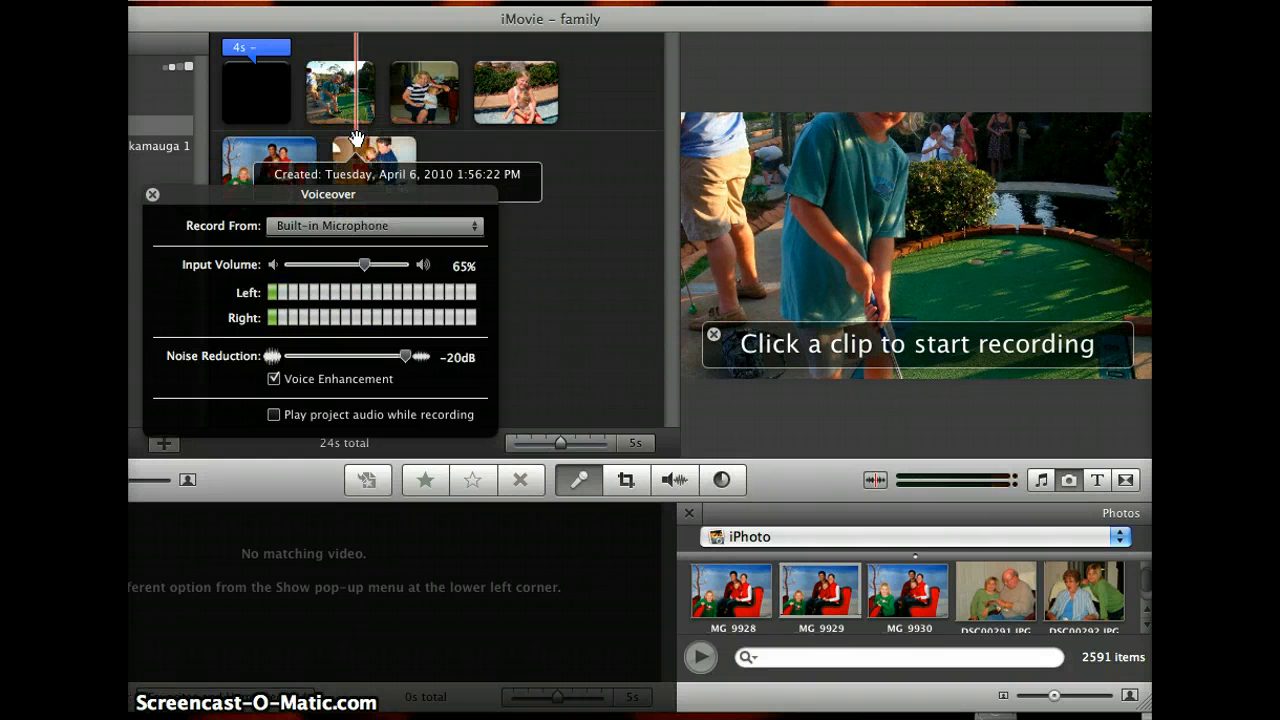
click(152, 196)
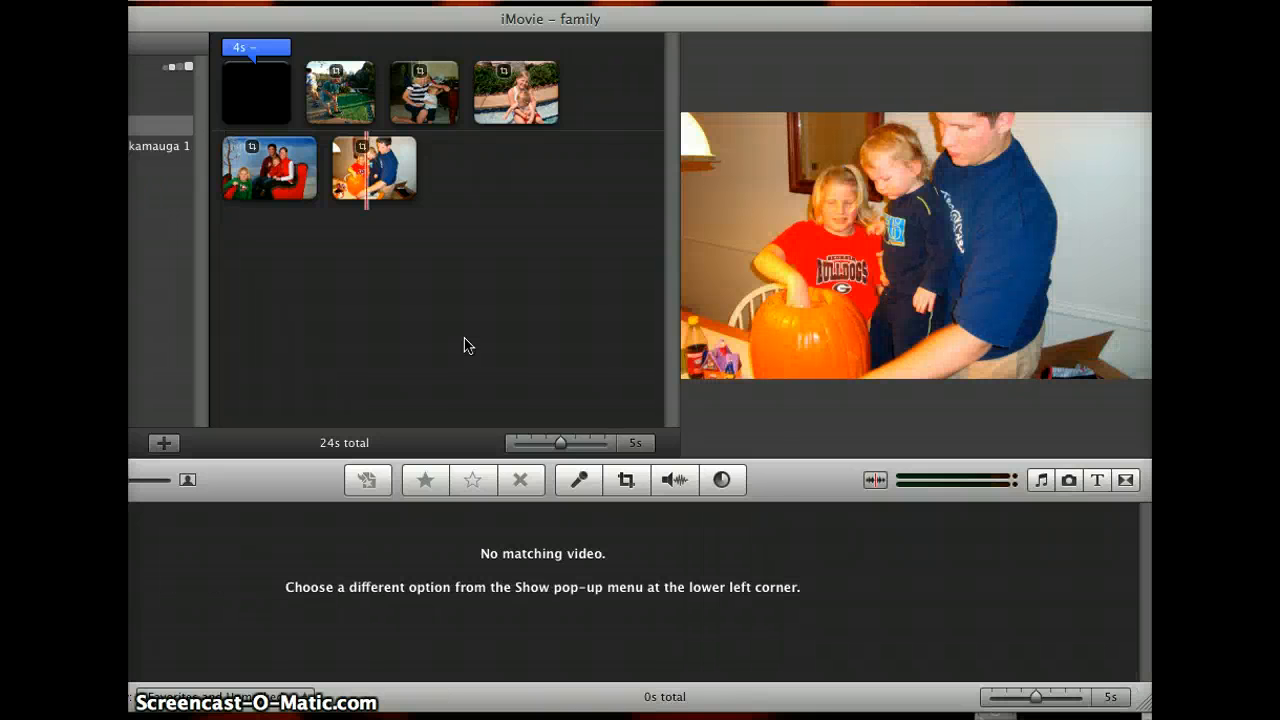
Step: Set the mini-golf photo's duration to 6 seconds, applied only to the selected photo
click(341, 113)
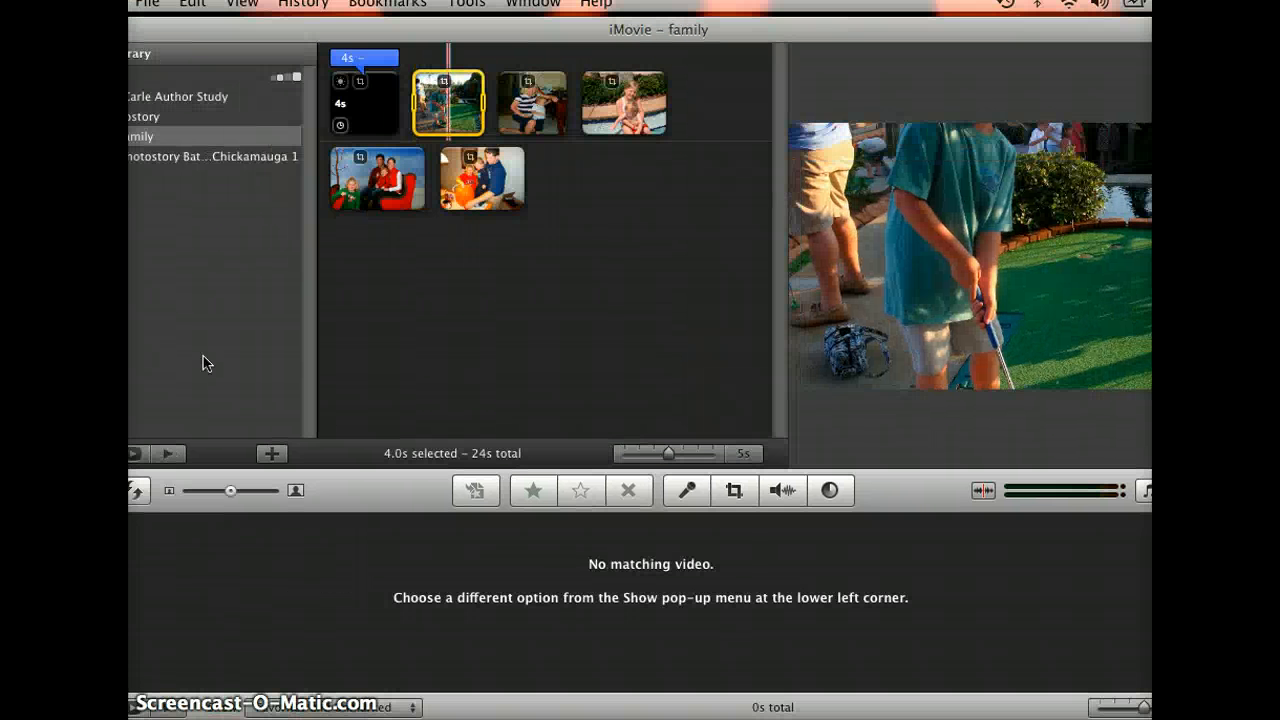
click(204, 362)
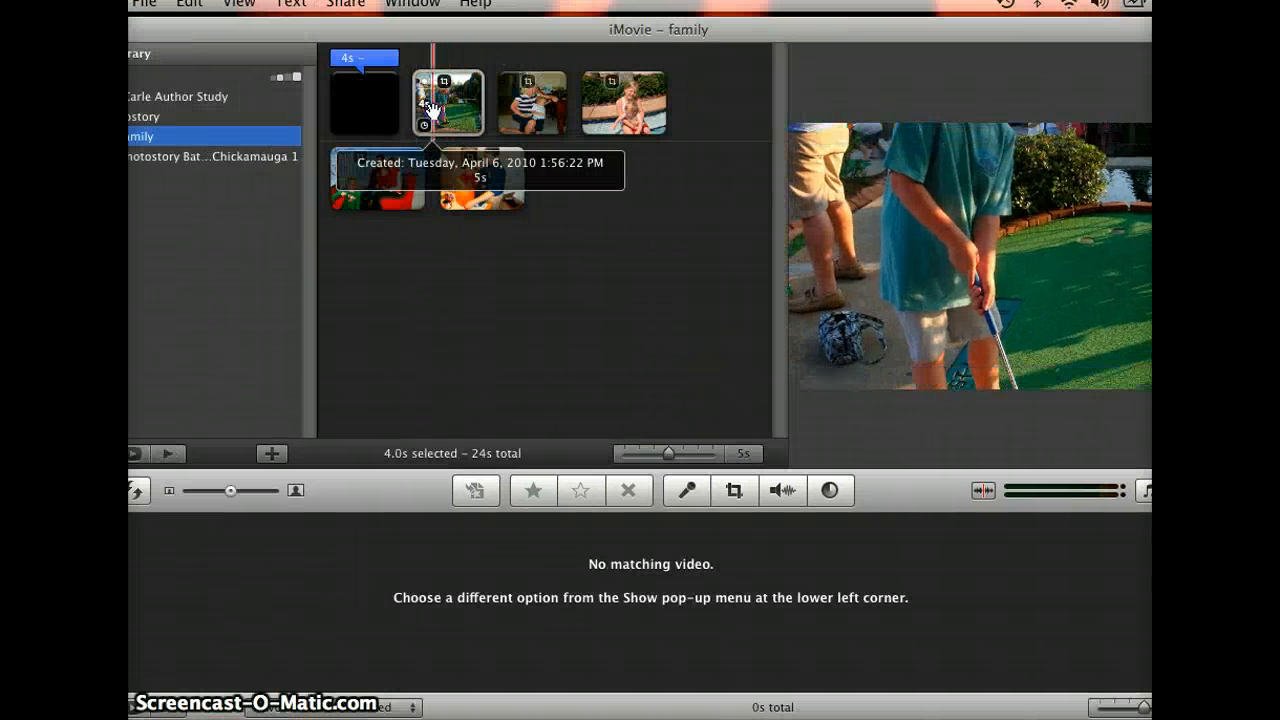
click(443, 108)
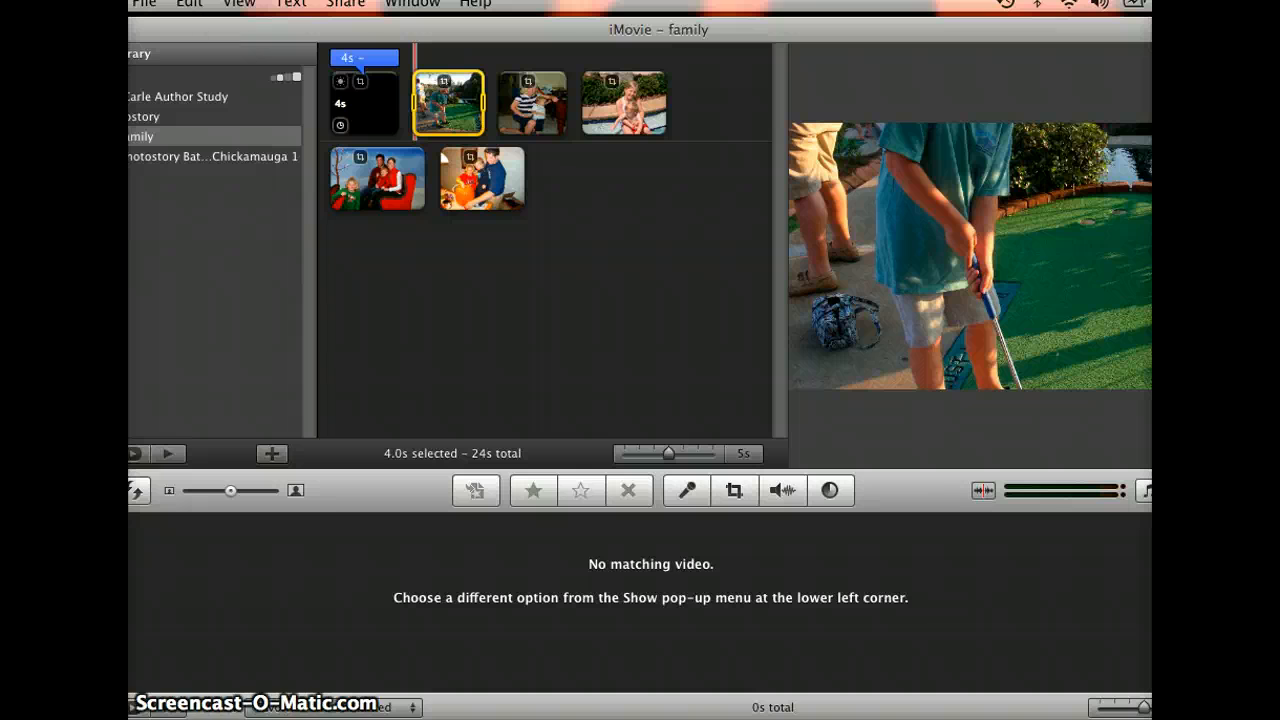
click(190, 3)
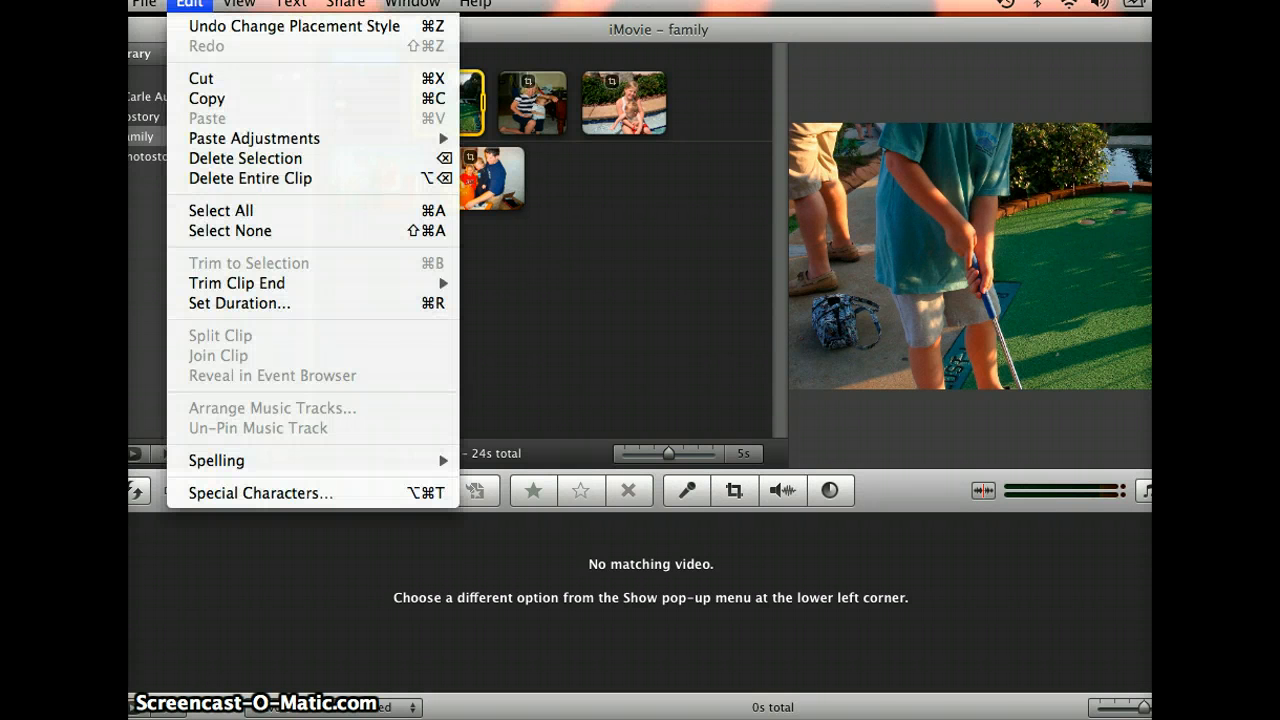
click(228, 303)
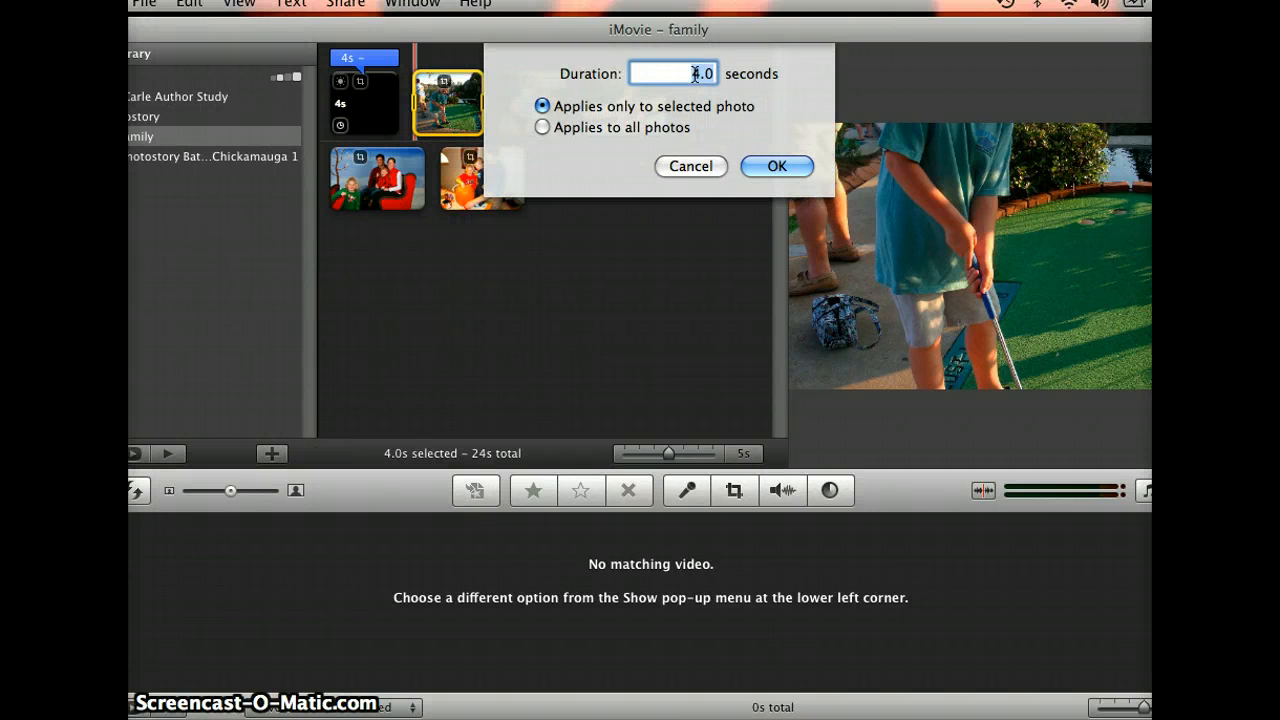
key(BackSpace)
text(6)
click(541, 127)
click(542, 107)
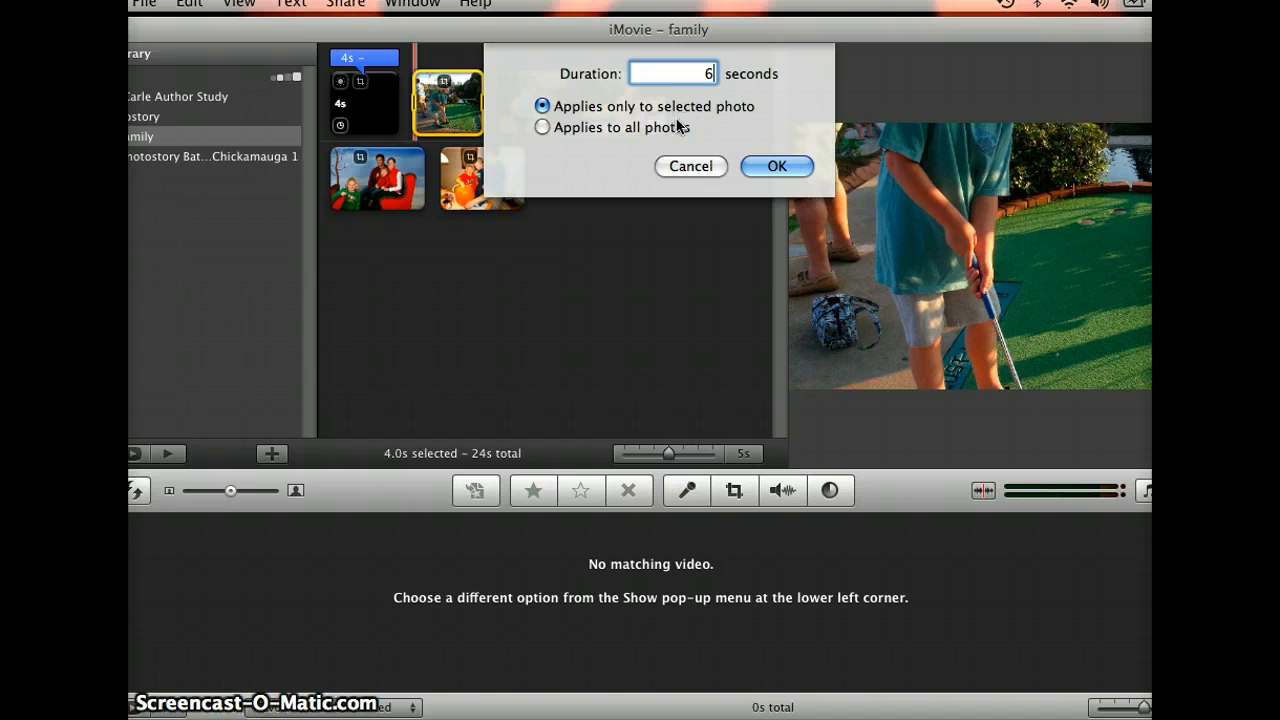
click(757, 167)
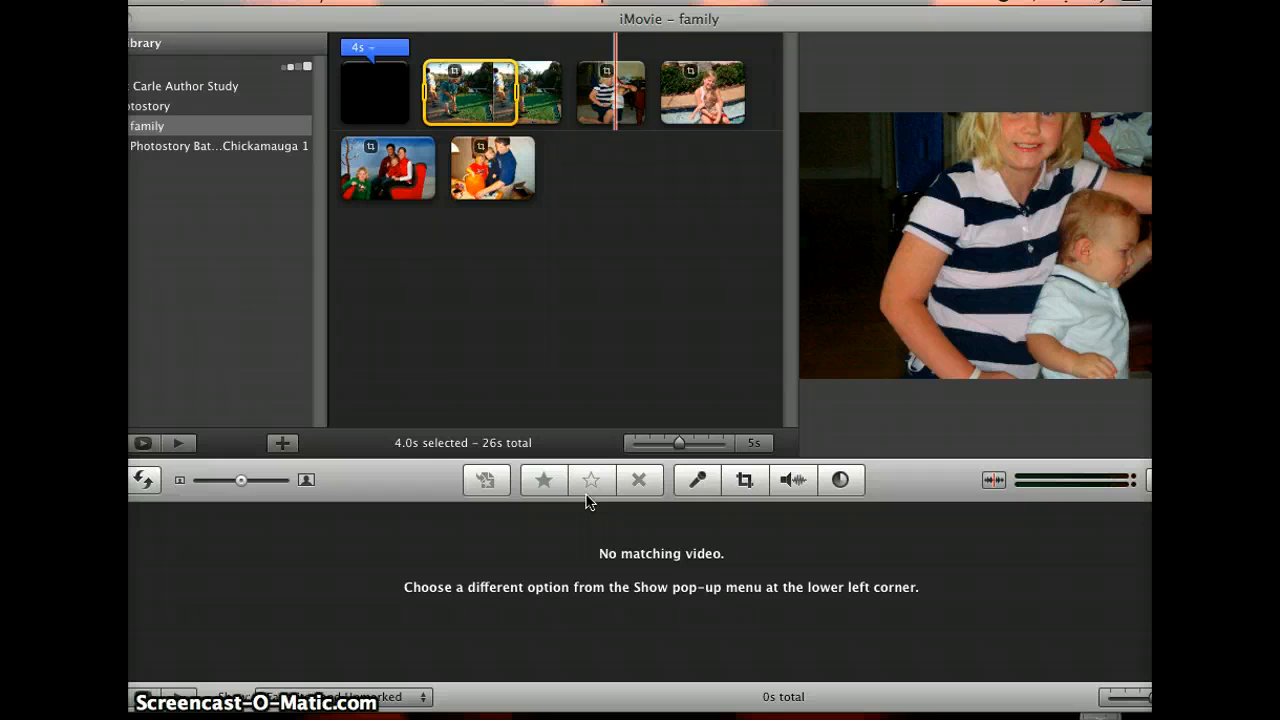
Step: Preview the project in full screen, then return to the editor
click(141, 443)
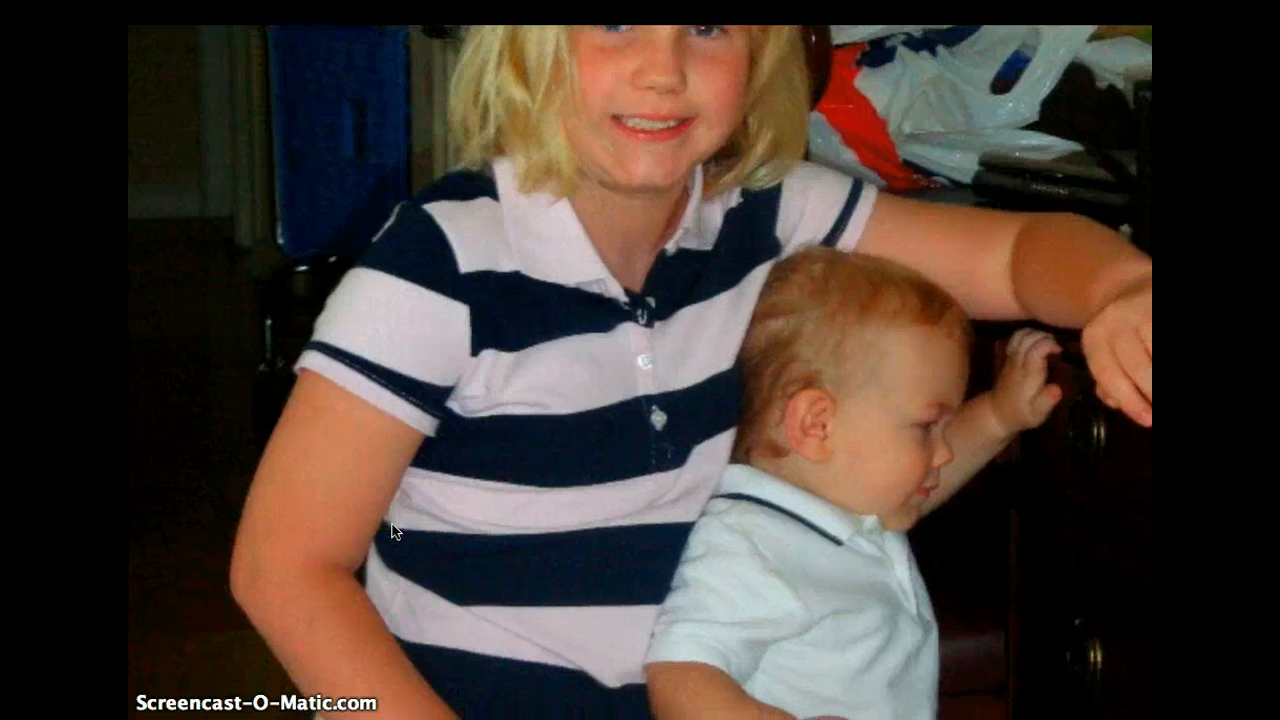
key(Escape)
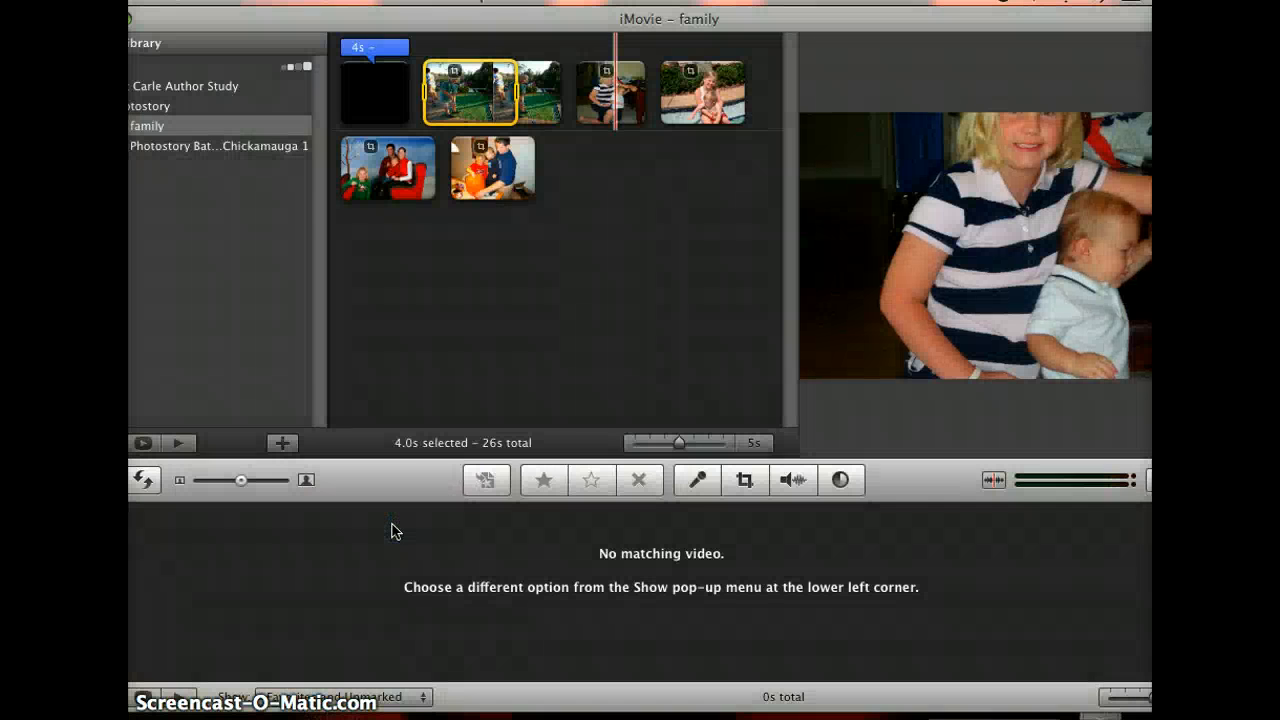